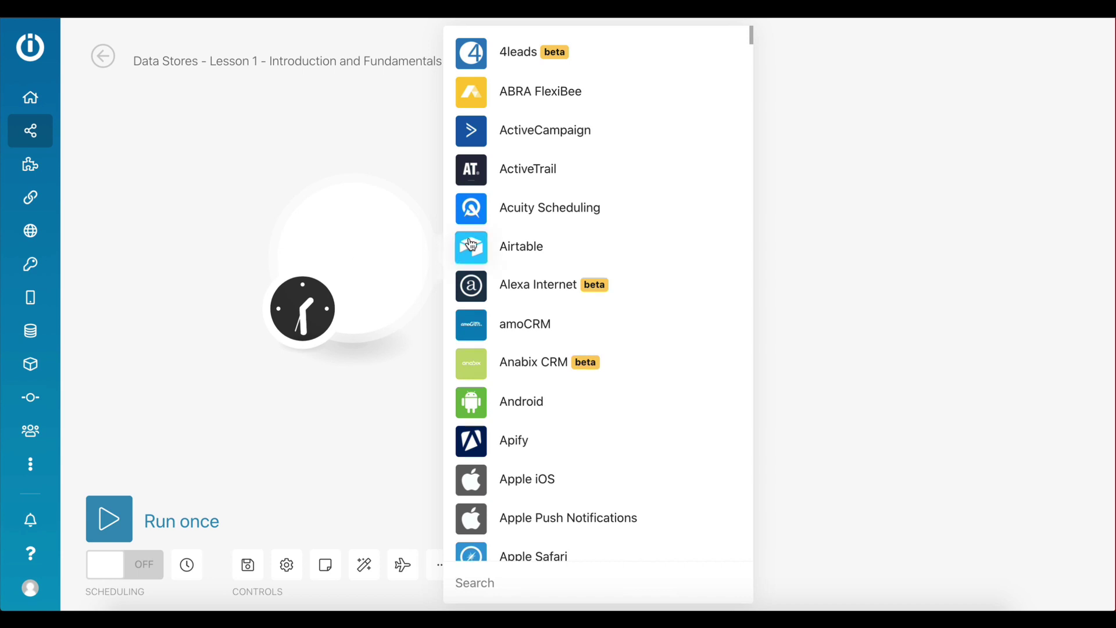
Set the scenario's first module to the Data store action Add/replace a record.
{"action": "type", "text": "data store"}
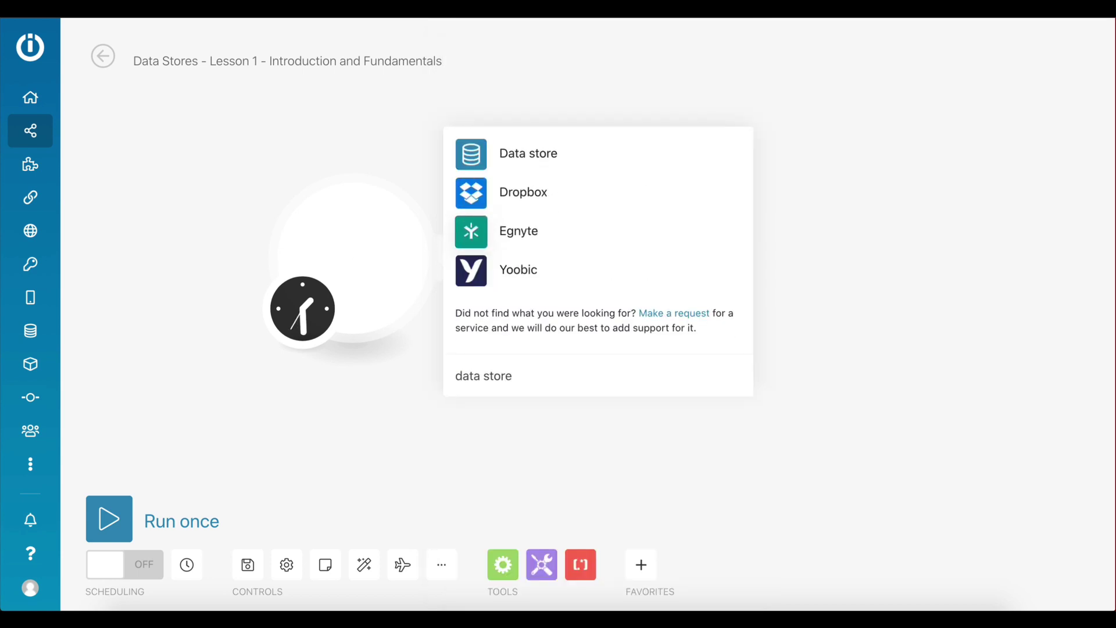
{"action": "left_click", "coordinate": [469, 147]}
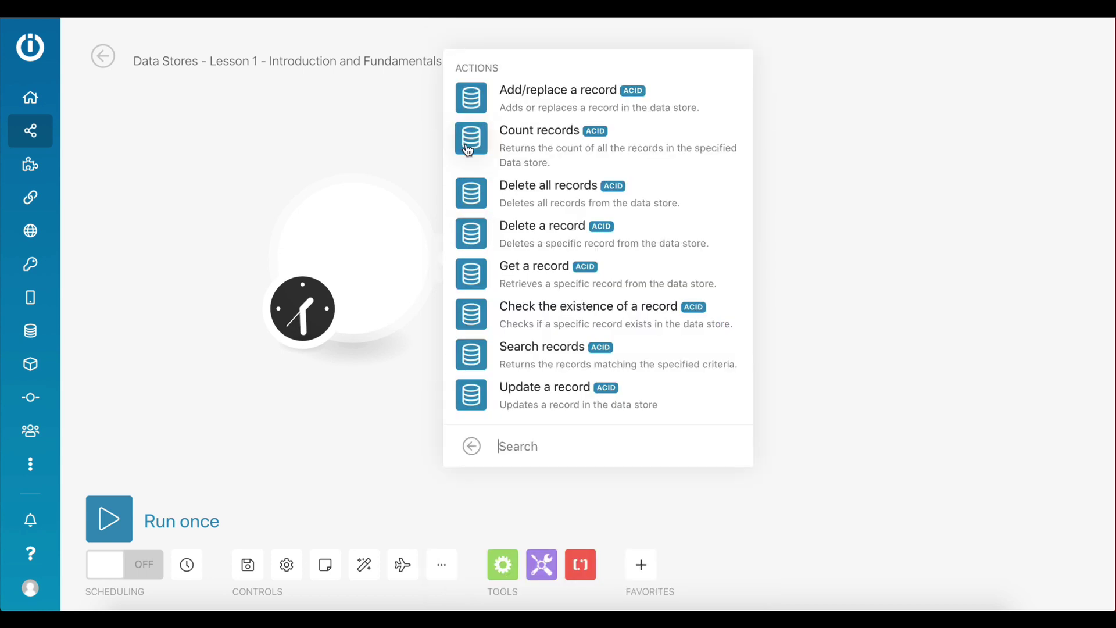
{"action": "left_click", "coordinate": [474, 101]}
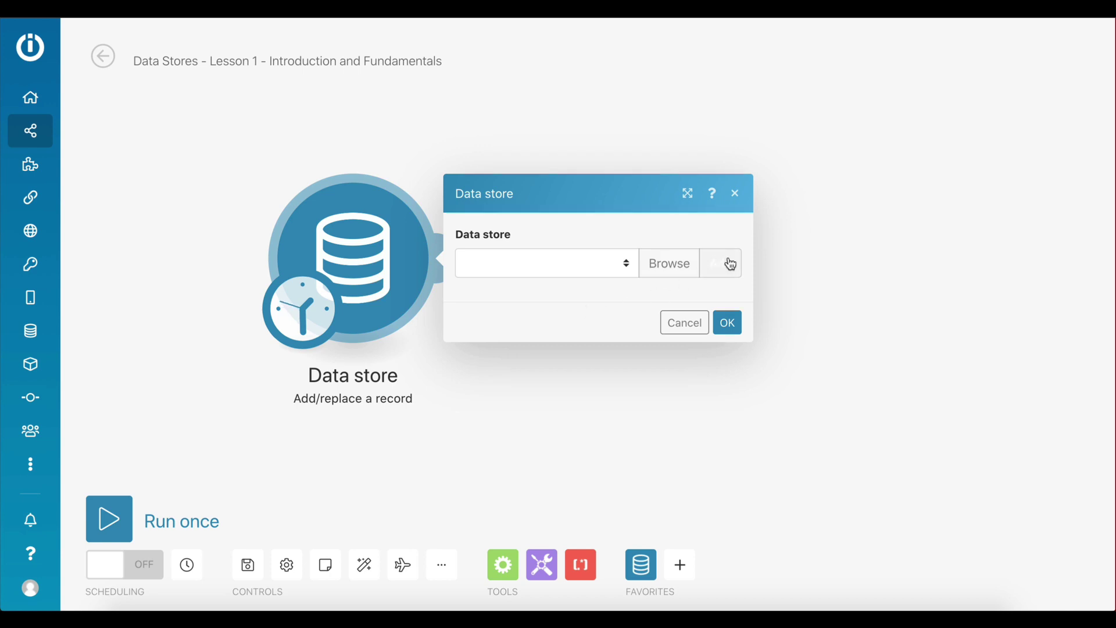
Start creating a new data store for the module and name it Tutorial.
{"action": "left_click", "coordinate": [722, 266]}
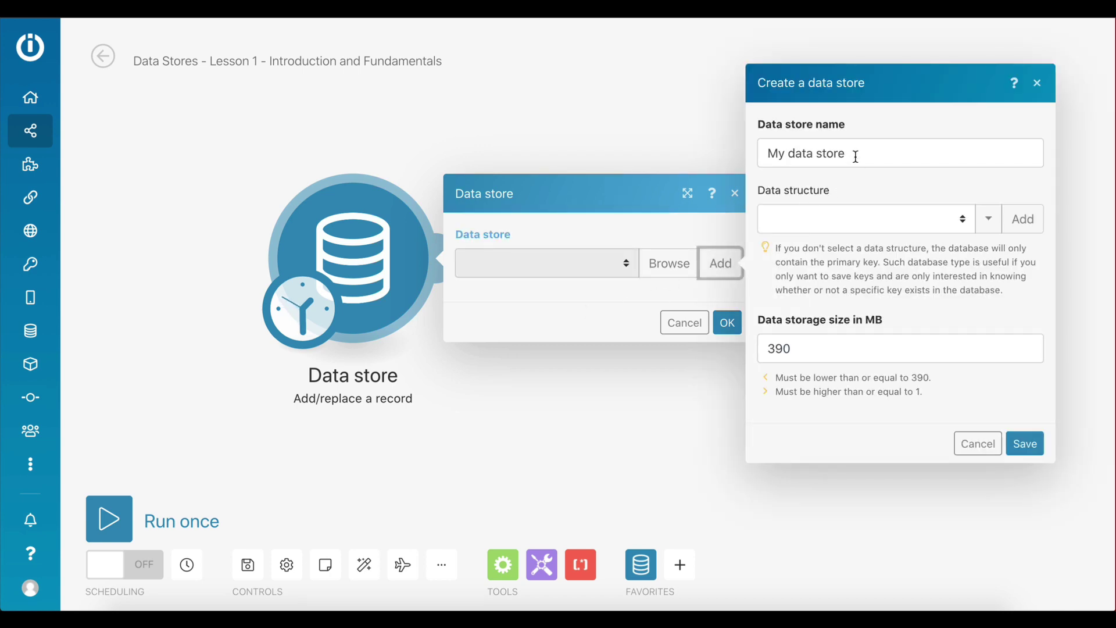
{"action": "left_click_drag", "start_coordinate": [855, 154], "coordinate": [767, 153]}
{"action": "type", "text": "Tutorial"}
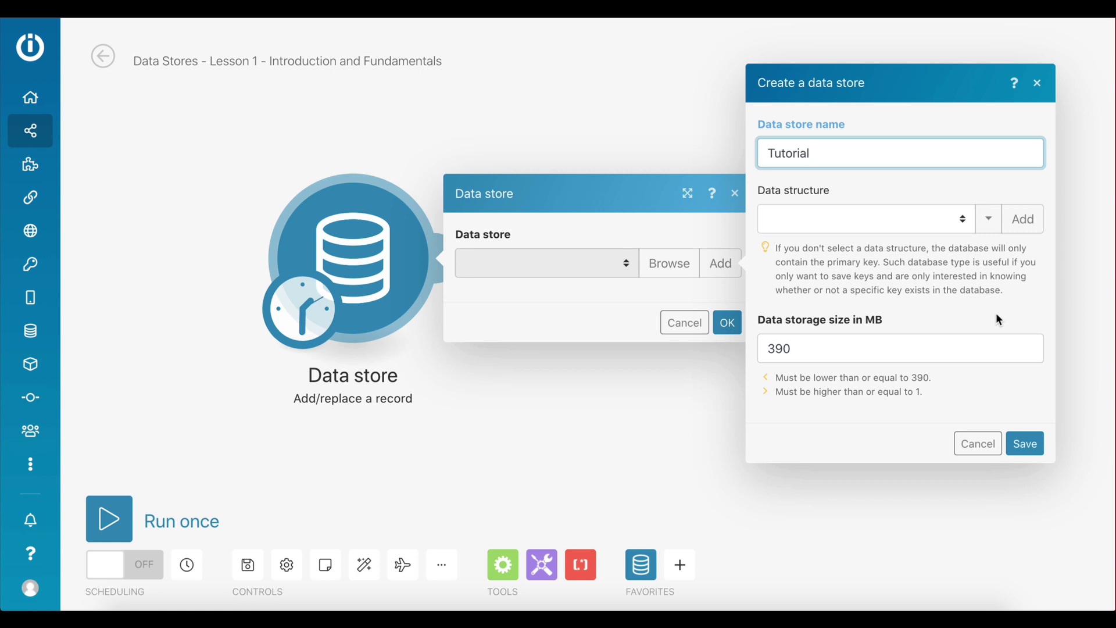
Add a new data structure for the data store and name it Tutorial Data Structure.
{"action": "left_click", "coordinate": [1022, 219]}
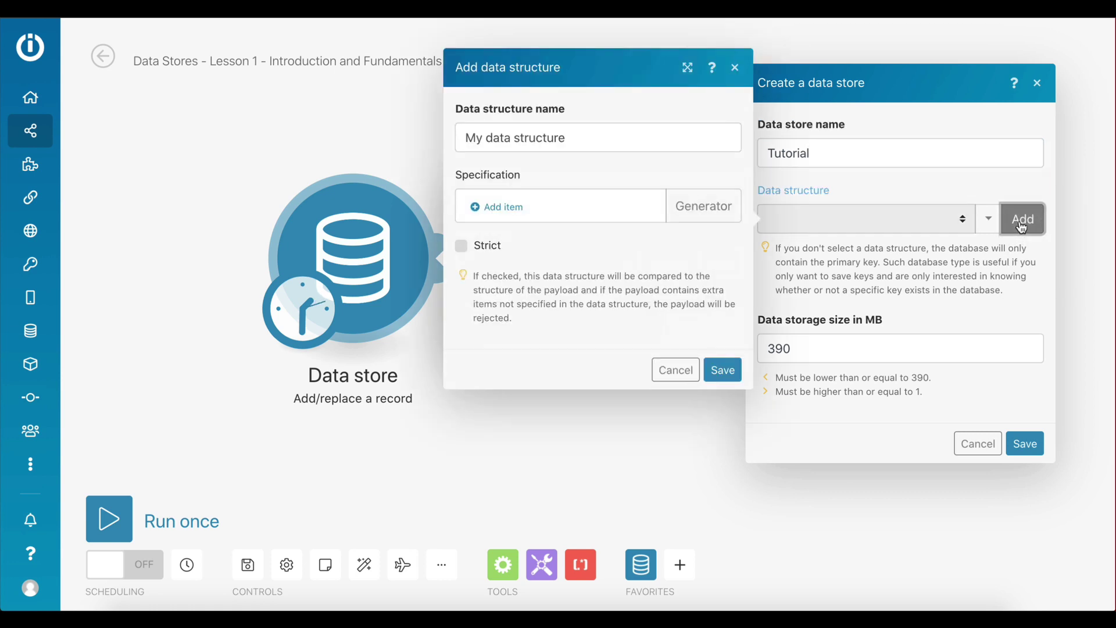
{"action": "triple_click", "coordinate": [600, 142]}
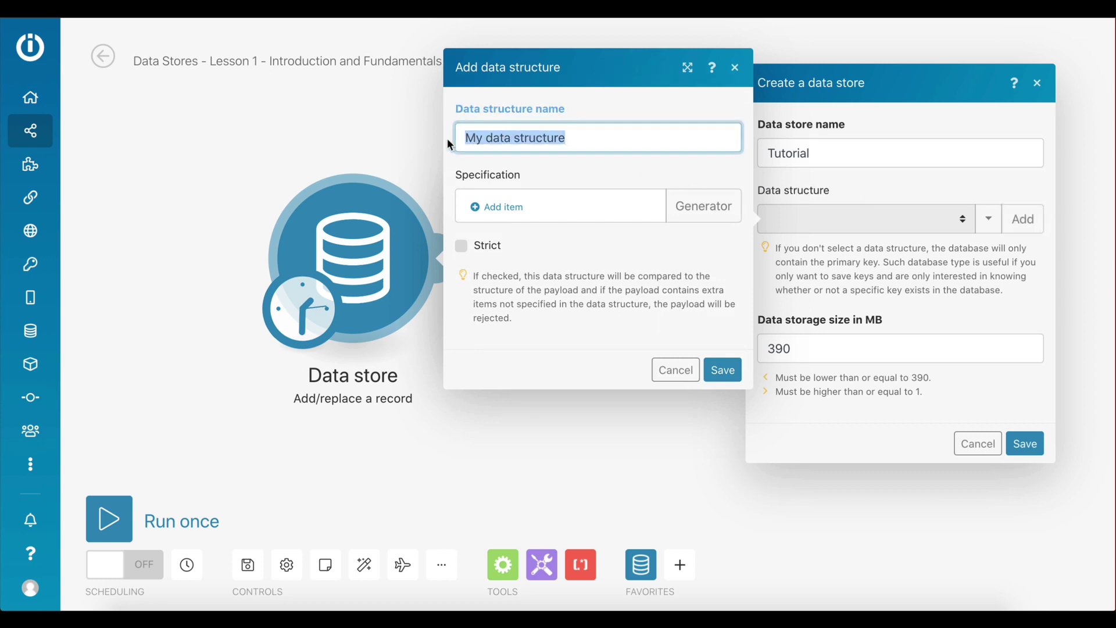
{"action": "type", "text": "Tutorial "}
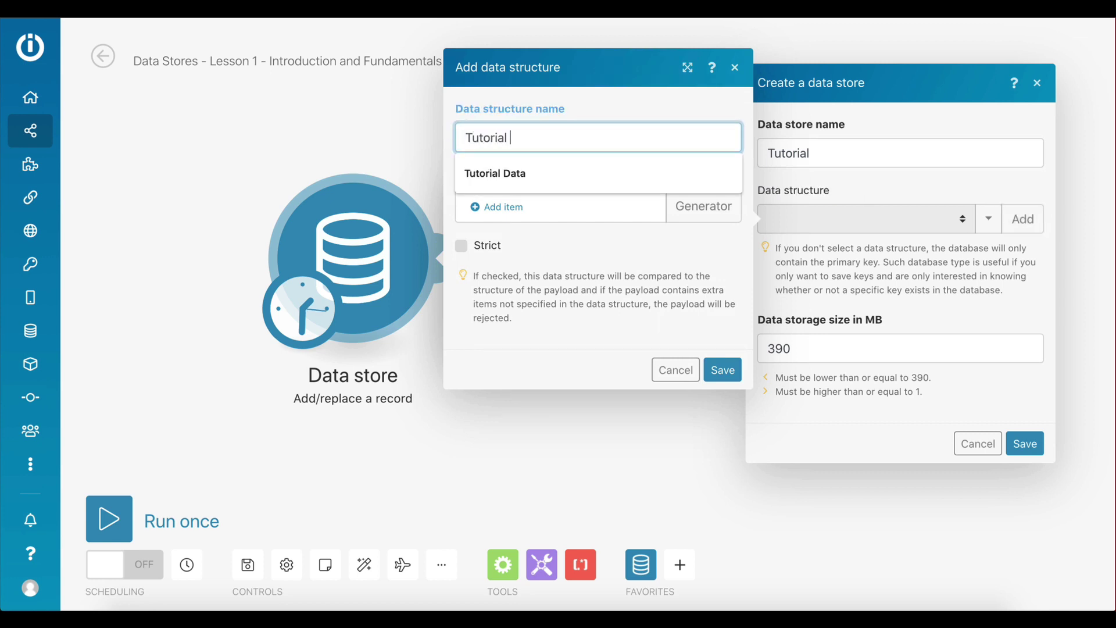
{"action": "type", "text": "Data Structure"}
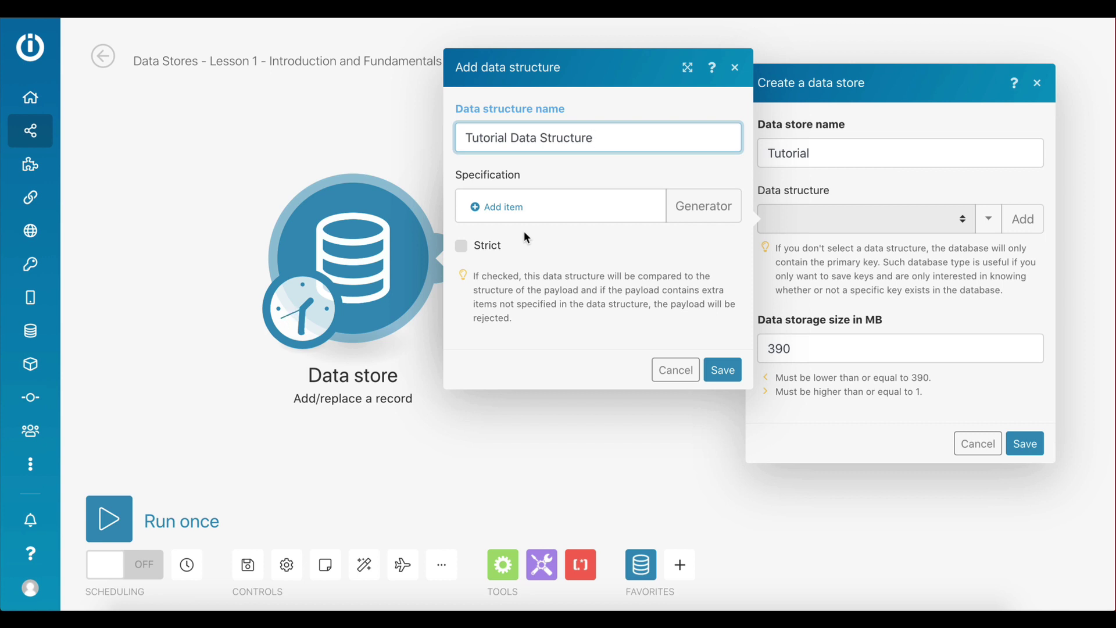
Add a text item named first_name to the data structure's specification.
{"action": "left_click", "coordinate": [505, 210]}
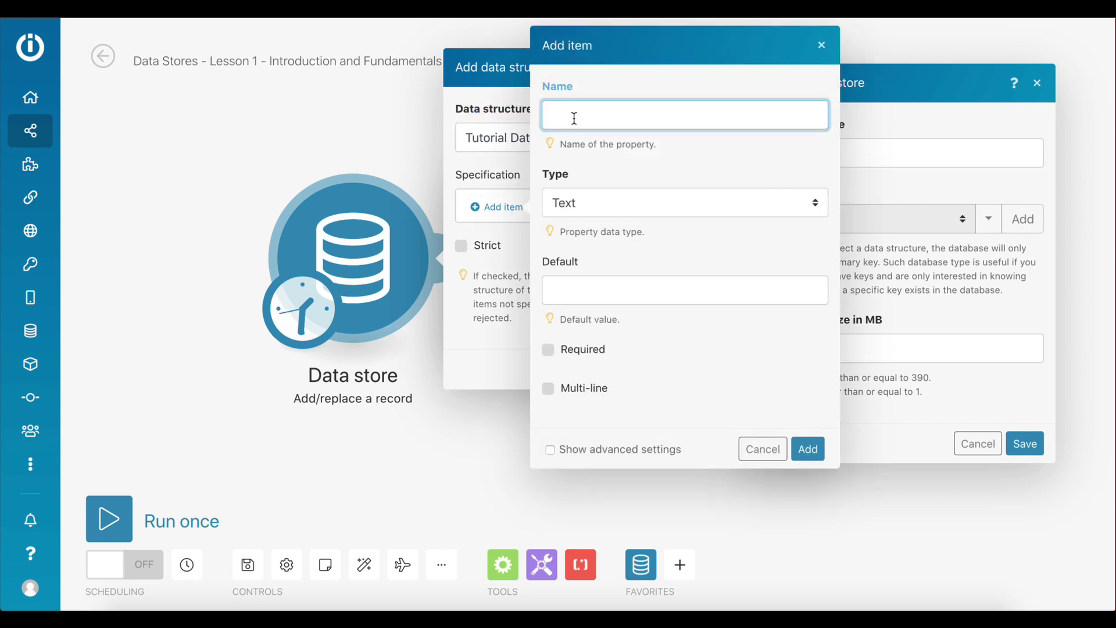
{"action": "type", "text": "first_name"}
{"action": "left_click", "coordinate": [812, 454]}
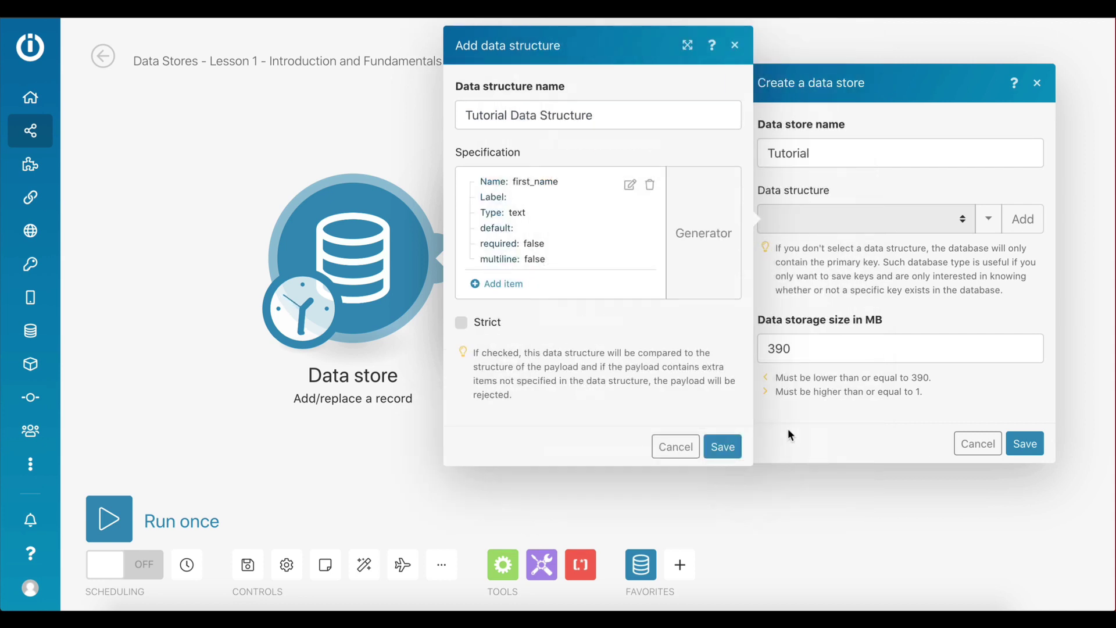
Add an item named age with the type Number to the specification and save the data structure.
{"action": "left_click", "coordinate": [505, 285]}
{"action": "type", "text": "age"}
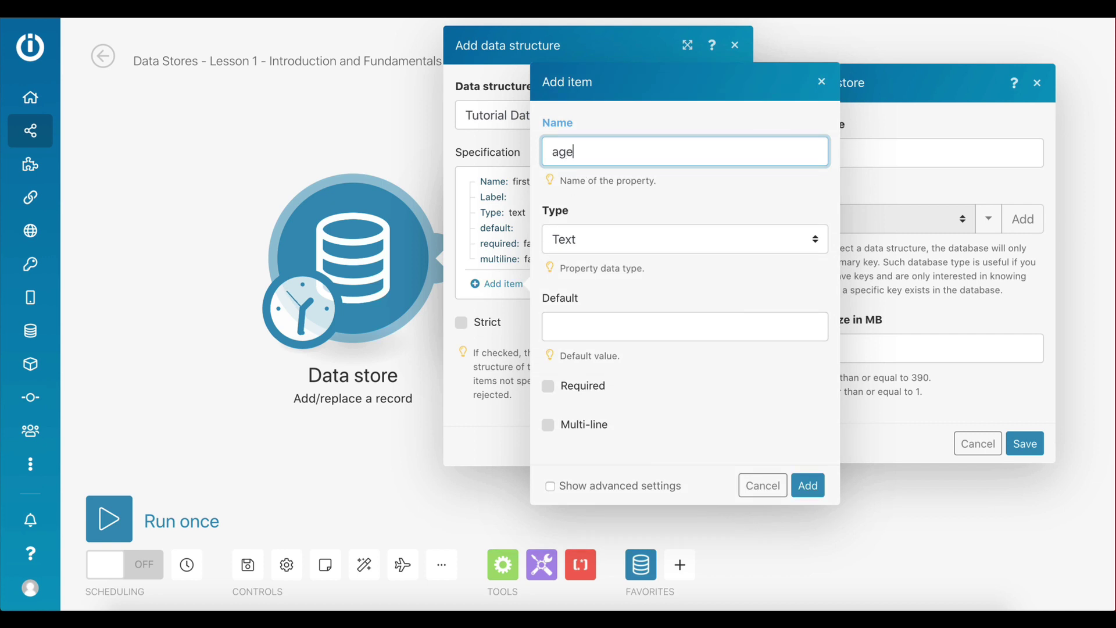
{"action": "left_click", "coordinate": [589, 239]}
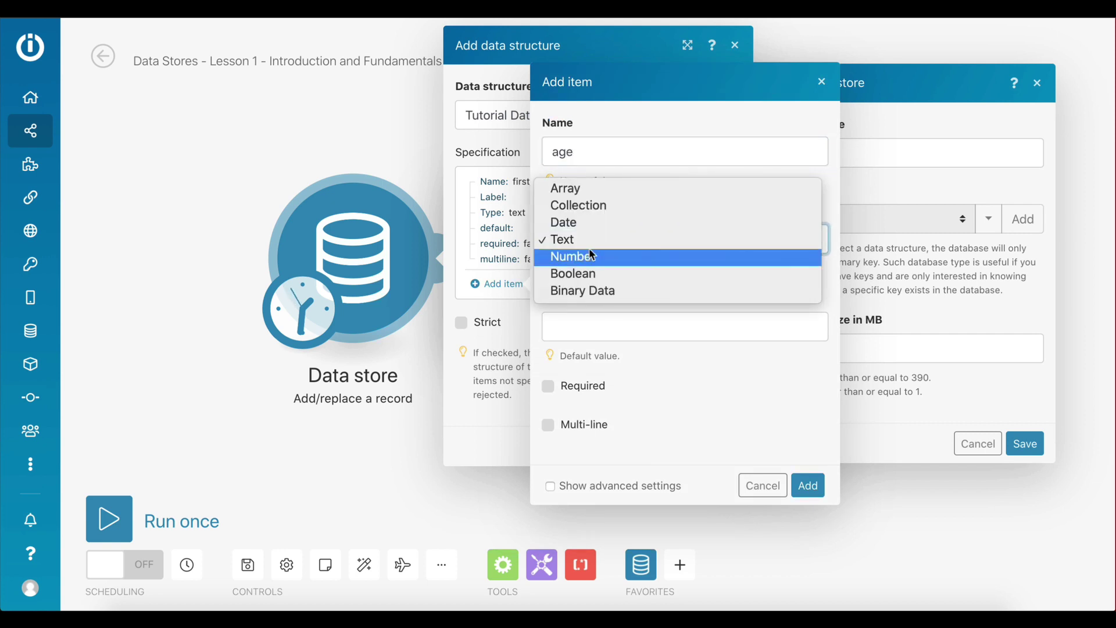
{"action": "left_click", "coordinate": [588, 254]}
{"action": "left_click", "coordinate": [808, 466]}
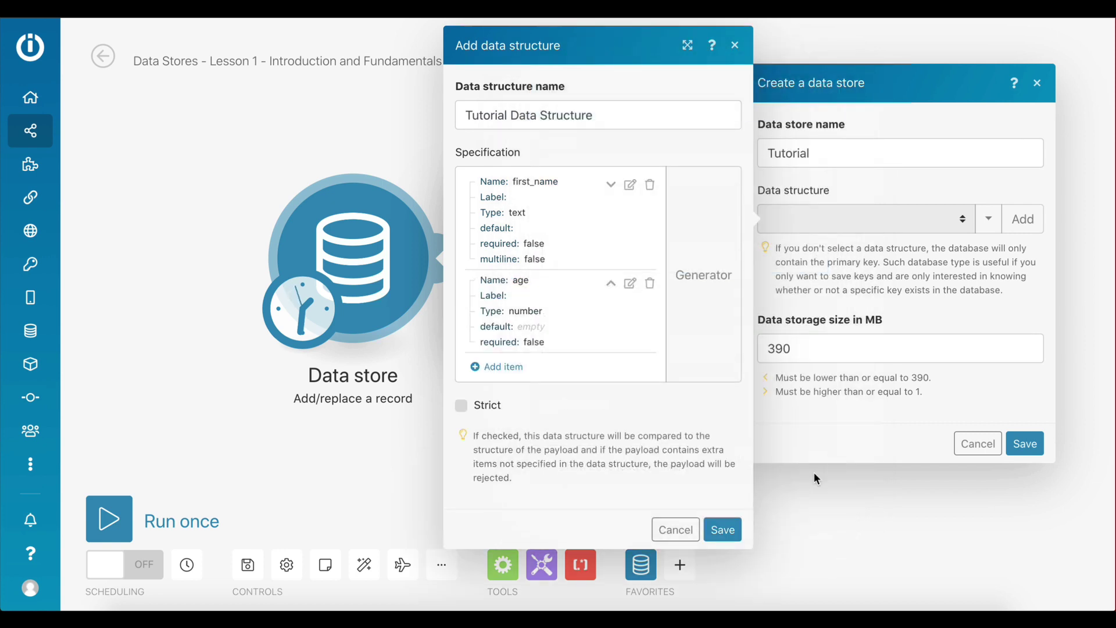
{"action": "left_click", "coordinate": [721, 531]}
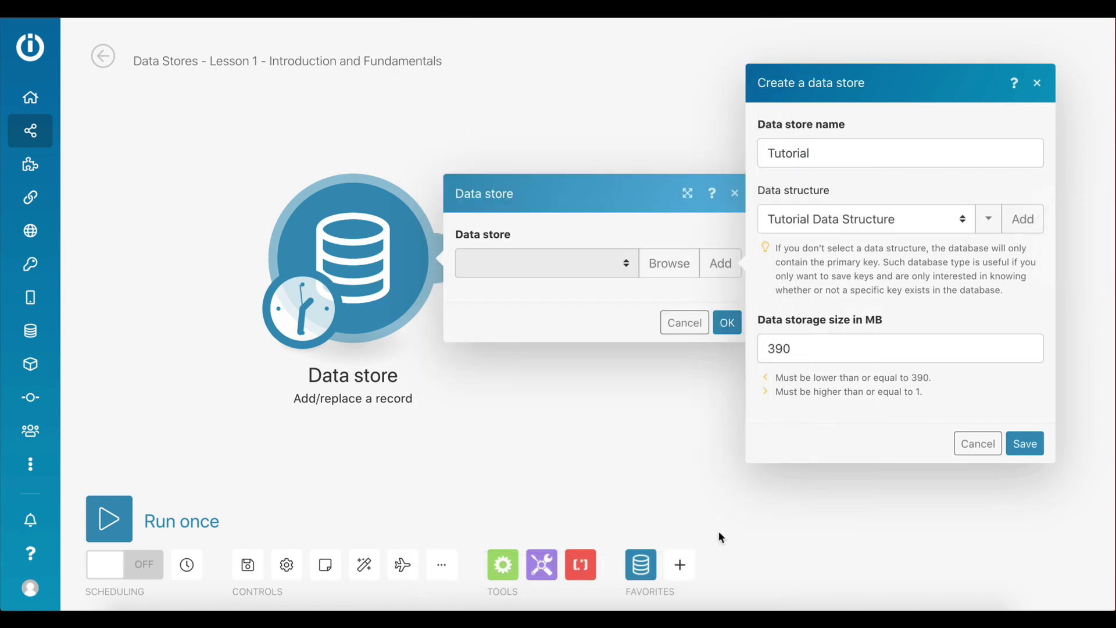
Save the new data store, accept the module's settings with an empty record, and save the scenario.
{"action": "left_click", "coordinate": [1026, 444]}
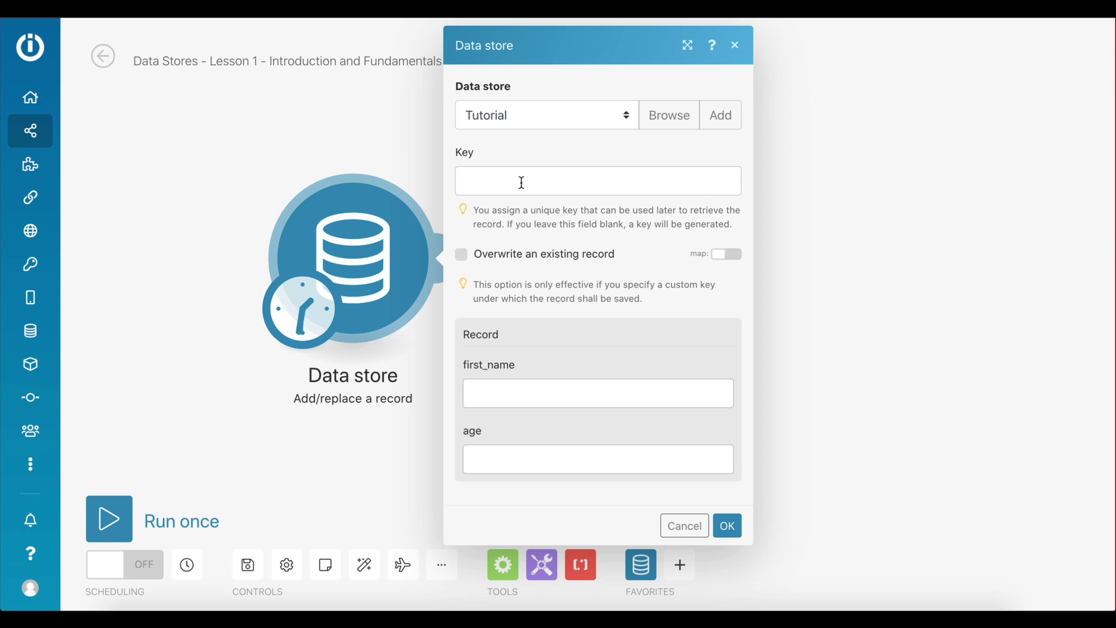
{"action": "left_click", "coordinate": [728, 525]}
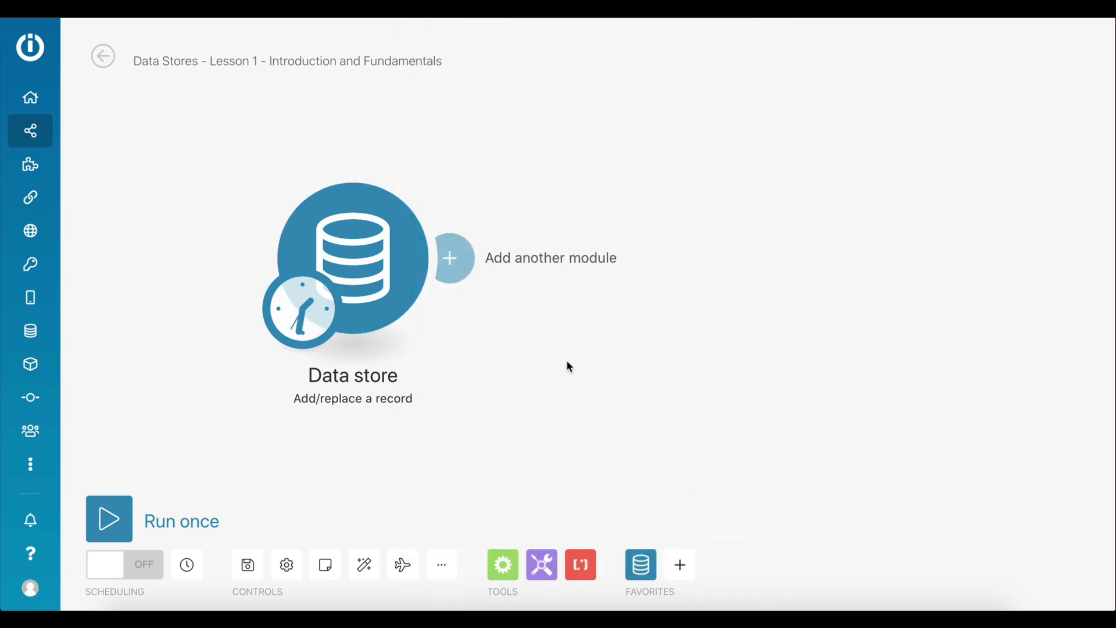
{"action": "left_click", "coordinate": [248, 565]}
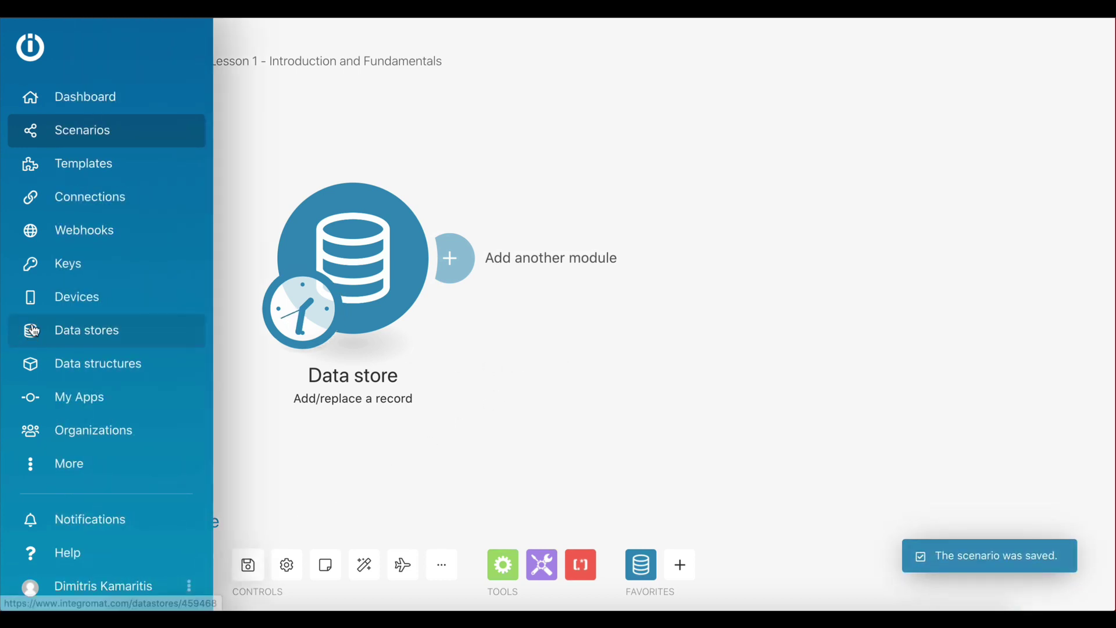
Open the list of data stores and examine the Tutorial data store's structure and storage size settings.
{"action": "left_click", "coordinate": [32, 346]}
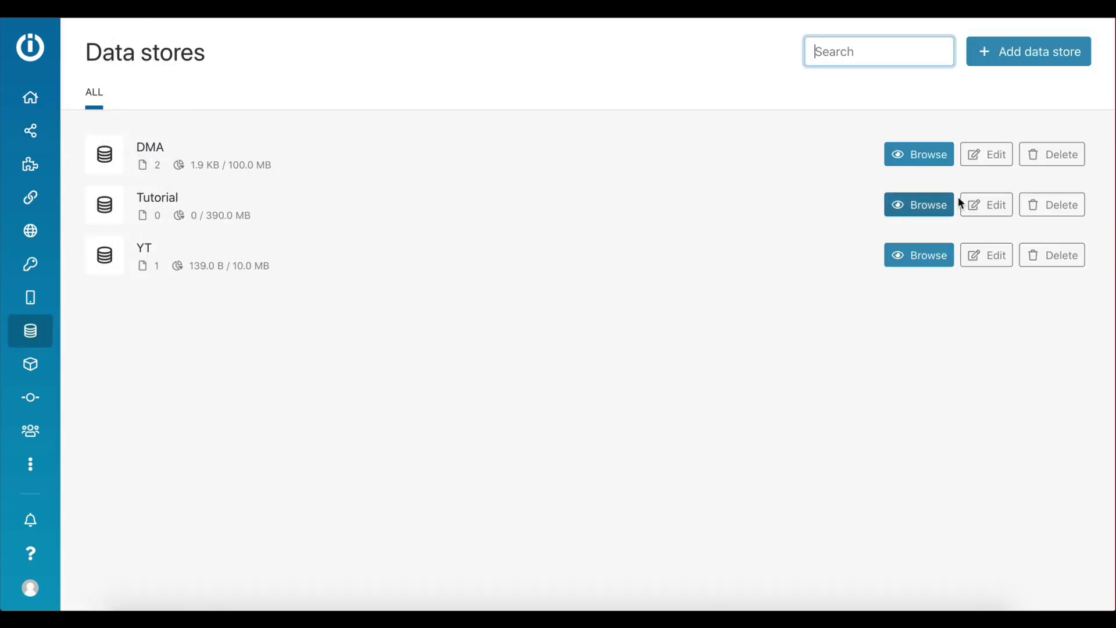
{"action": "left_click", "coordinate": [988, 204]}
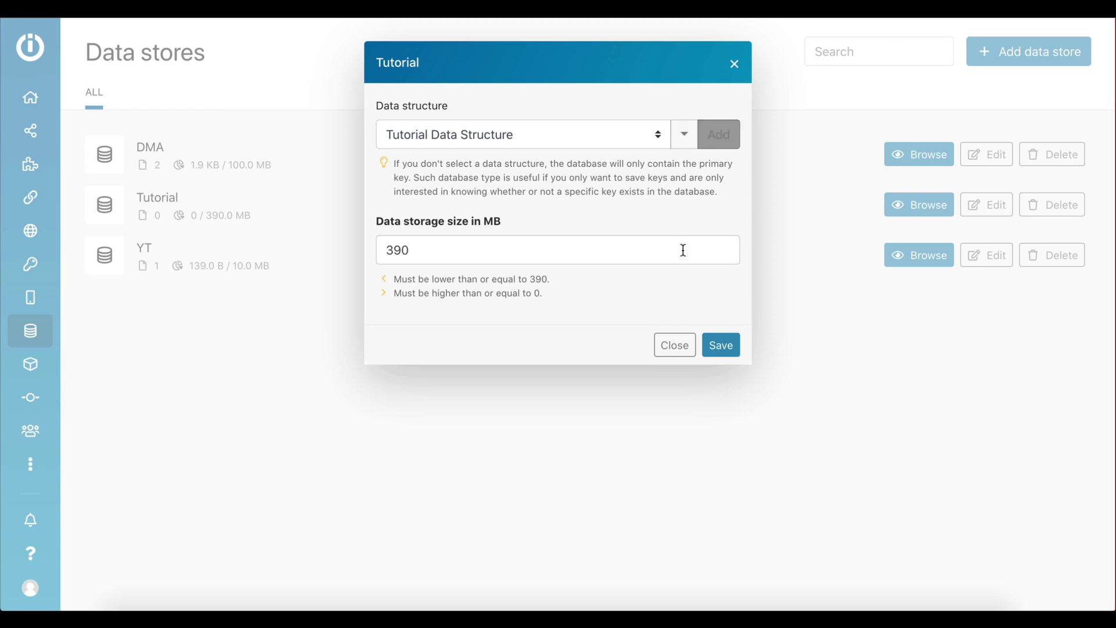
{"action": "left_click", "coordinate": [674, 344]}
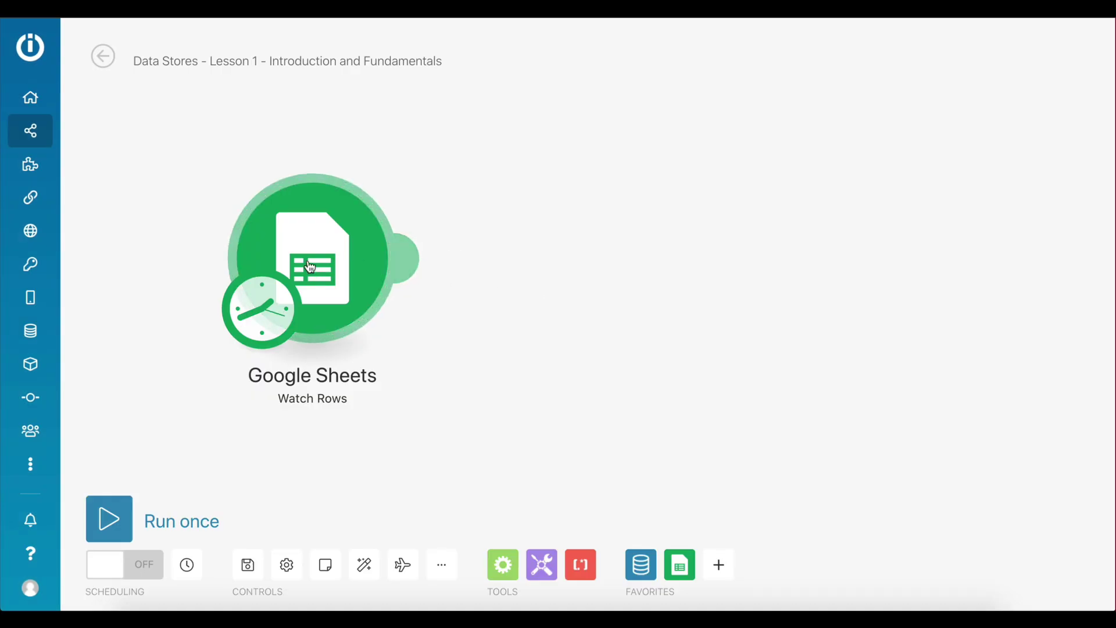
Accept the Google Sheets Watch Rows settings and attach a Data store Add/replace a record module that uses the Tutorial data store.
{"action": "left_click", "coordinate": [311, 268]}
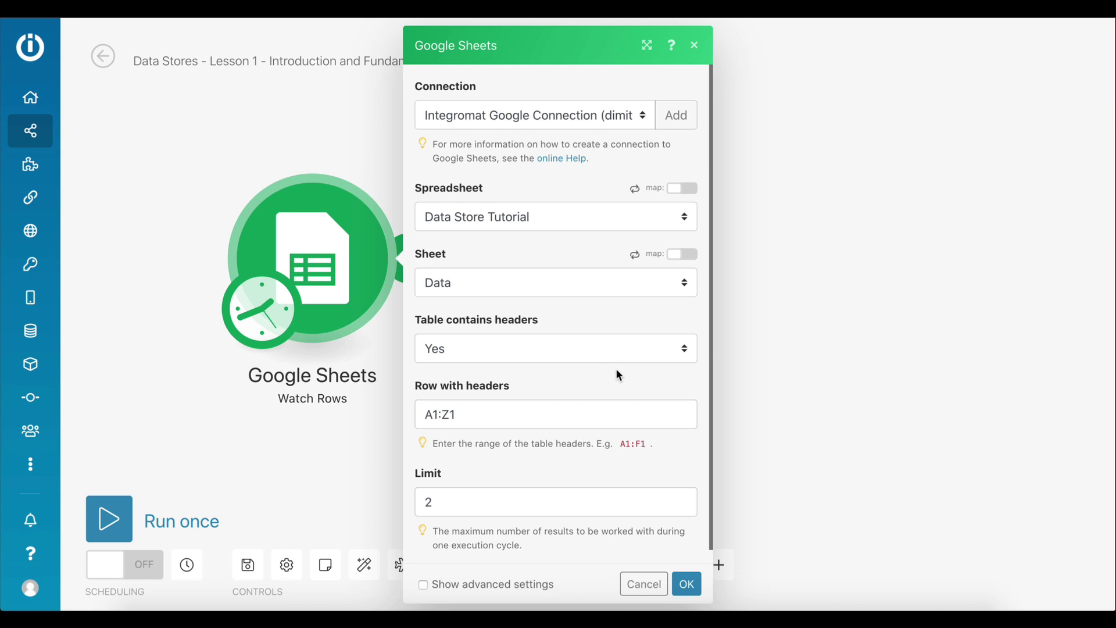
{"action": "left_click", "coordinate": [687, 583]}
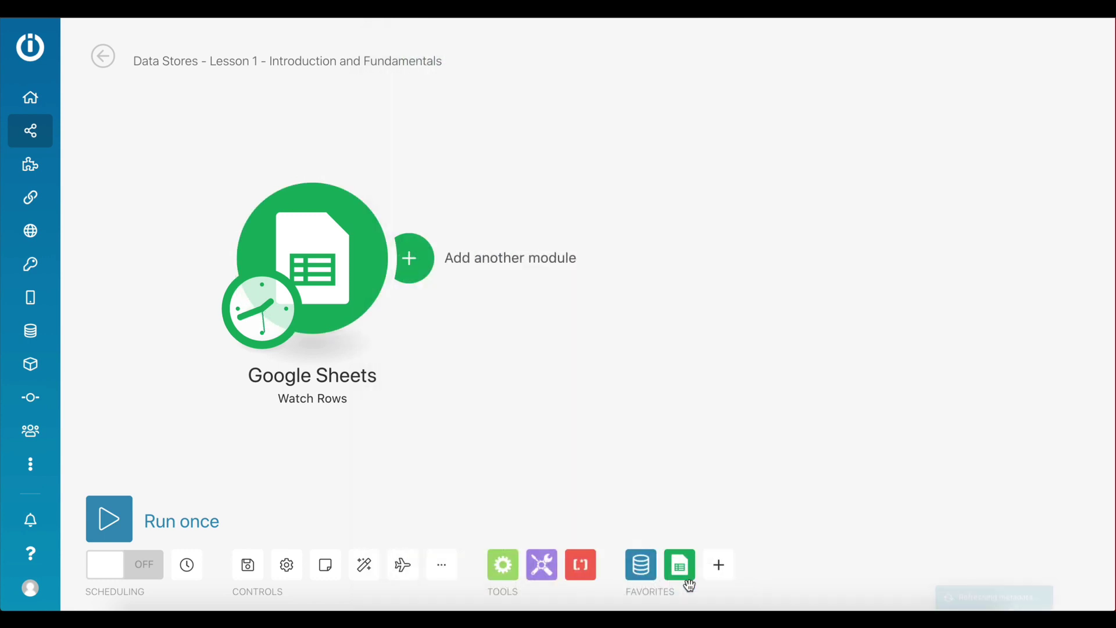
{"action": "left_click", "coordinate": [447, 267]}
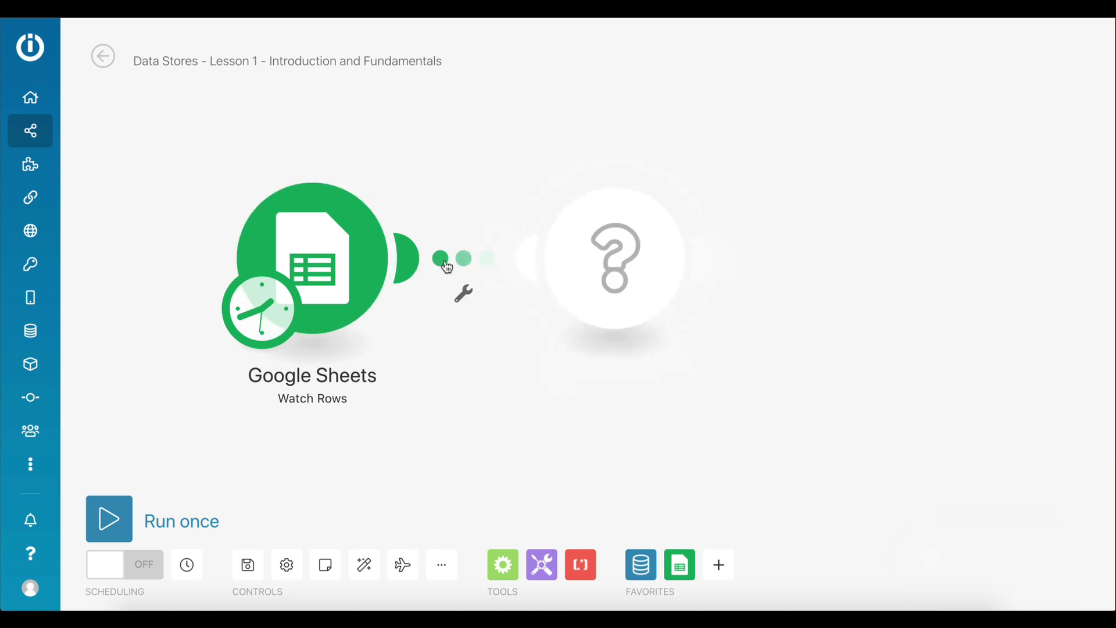
{"action": "left_click", "coordinate": [734, 200]}
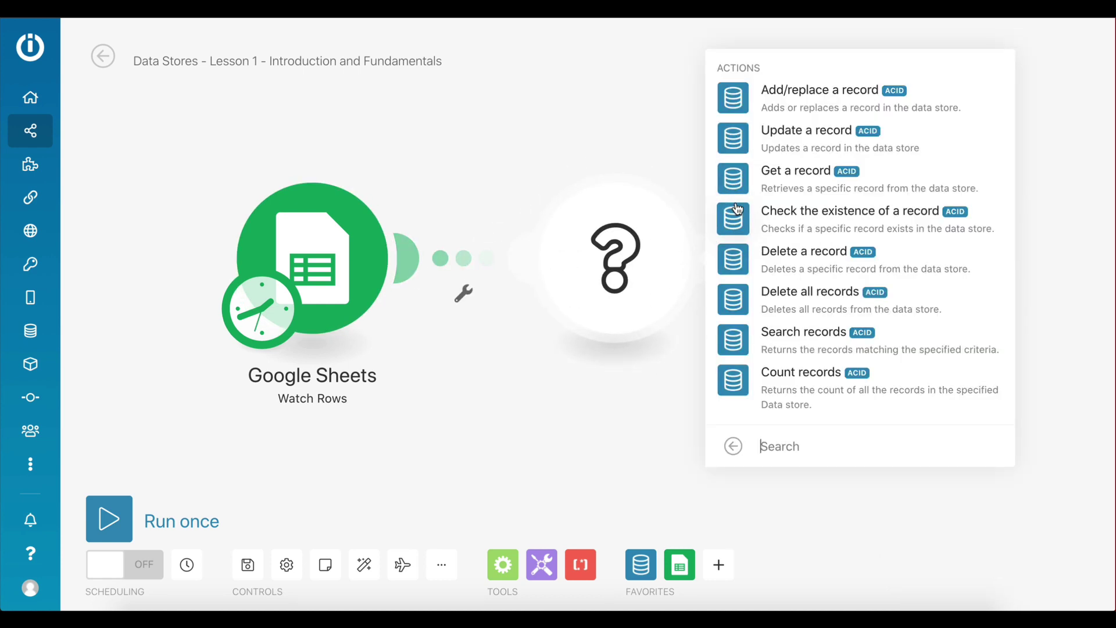
{"action": "left_click", "coordinate": [737, 104]}
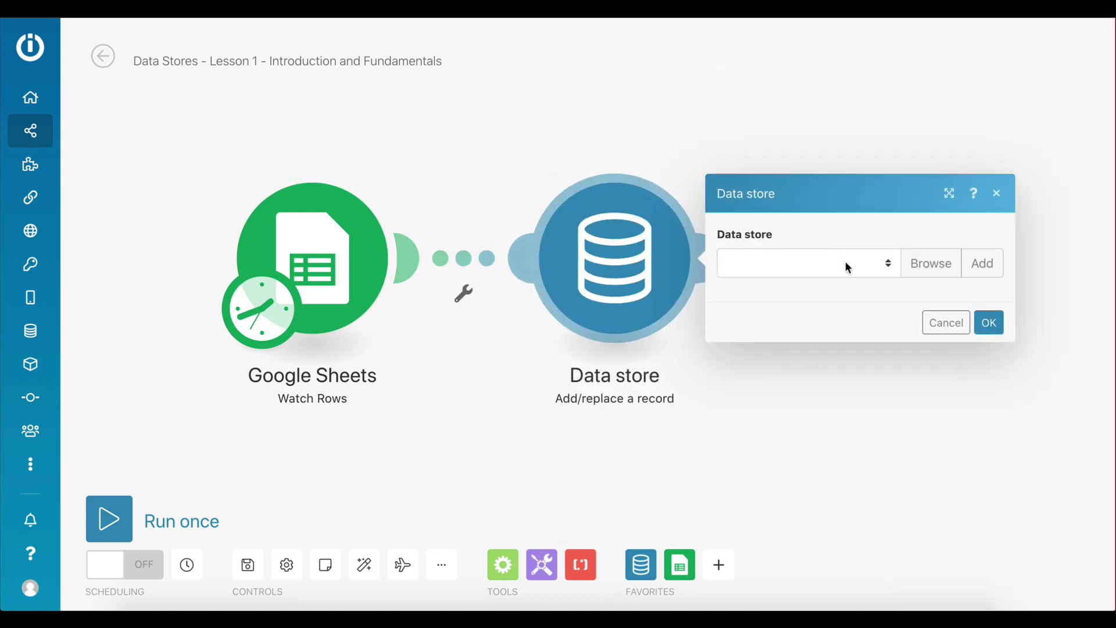
{"action": "left_click", "coordinate": [846, 262]}
{"action": "left_click", "coordinate": [846, 290]}
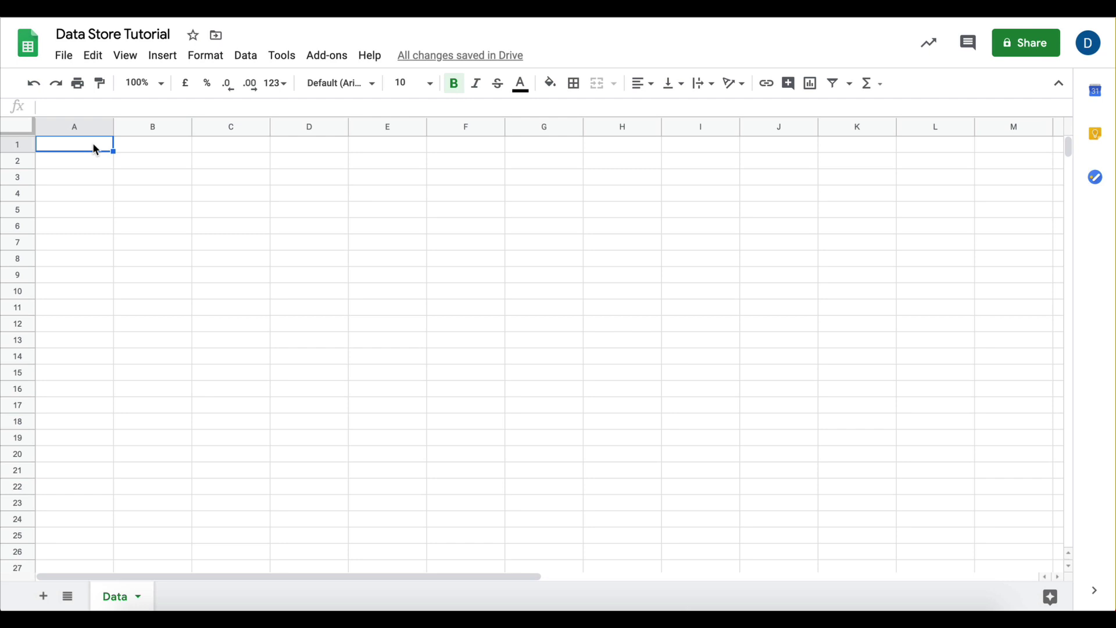
In the Data Store Tutorial spreadsheet in Google Sheets, enter the headers First Name in A1 and Age in B1.
{"action": "type", "text": "First N"}
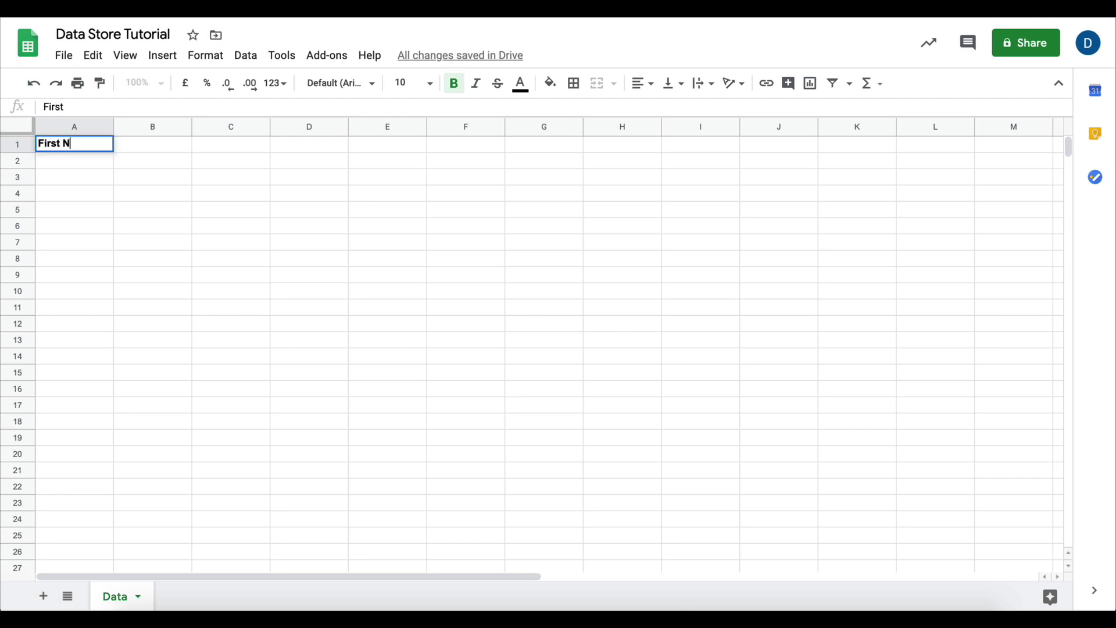
{"action": "type", "text": "ame"}
{"action": "key", "text": "Tab"}
{"action": "type", "text": "A"}
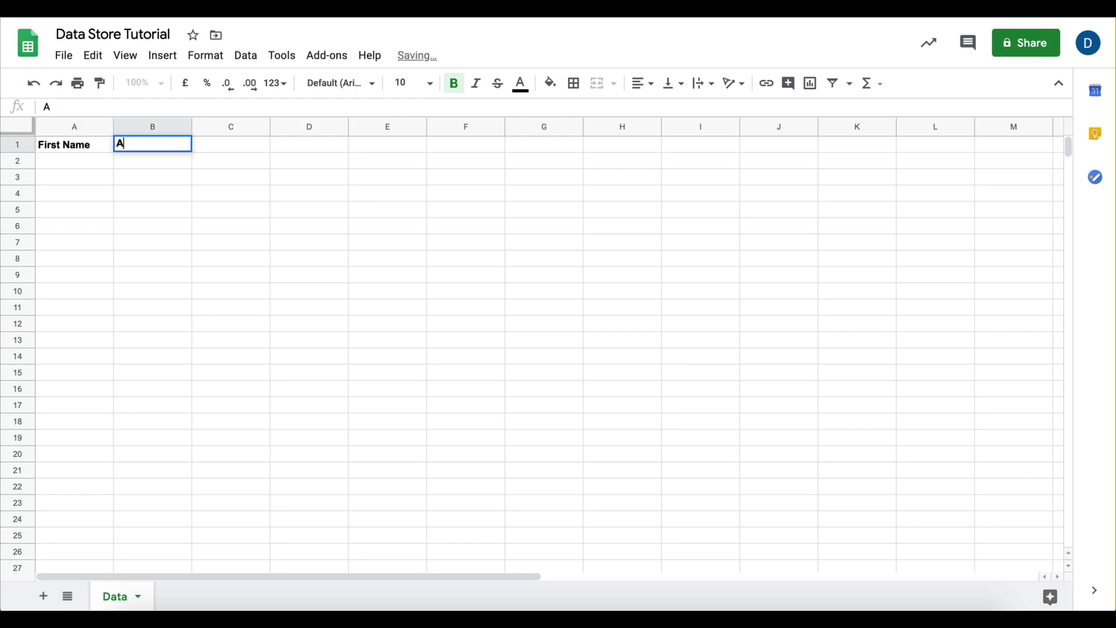
{"action": "type", "text": "ge"}
Fill row 2 of the Data sheet with a sample first name in A2 and the age 45 in B2.
{"action": "left_click", "coordinate": [89, 175]}
{"action": "left_click", "coordinate": [88, 154]}
{"action": "type", "text": "A"}
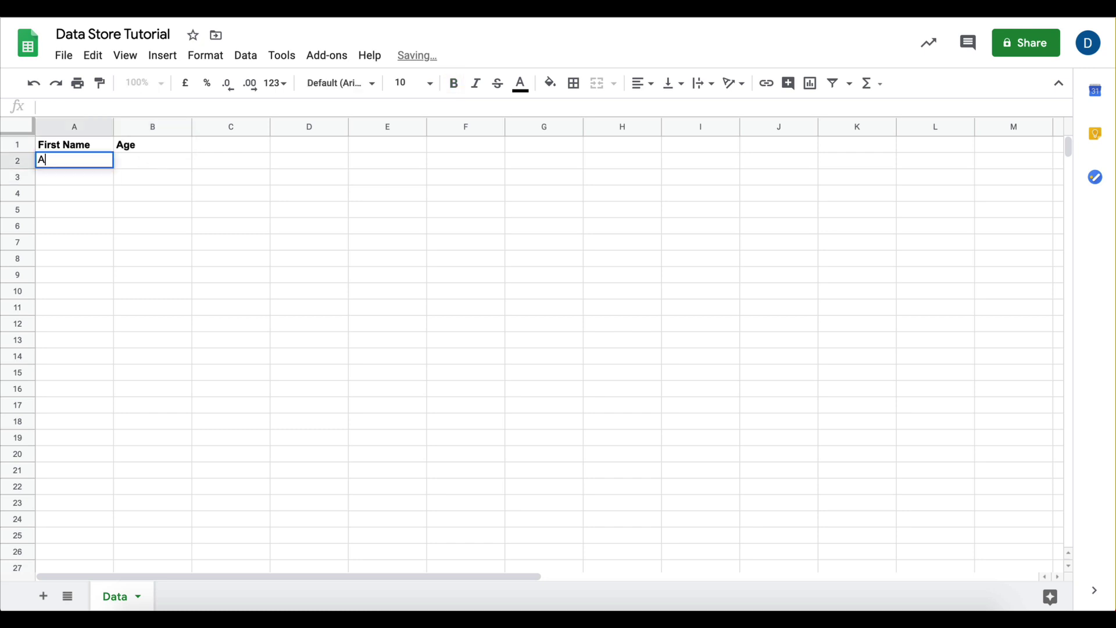
{"action": "type", "text": "lex"}
{"action": "key", "text": "Tab"}
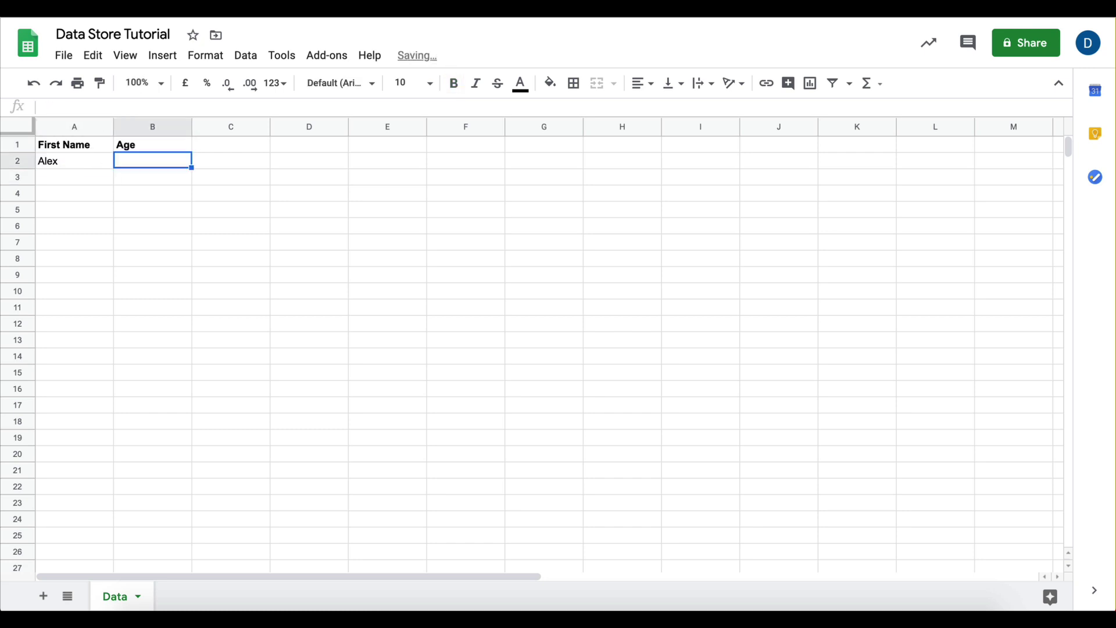
{"action": "type", "text": "45"}
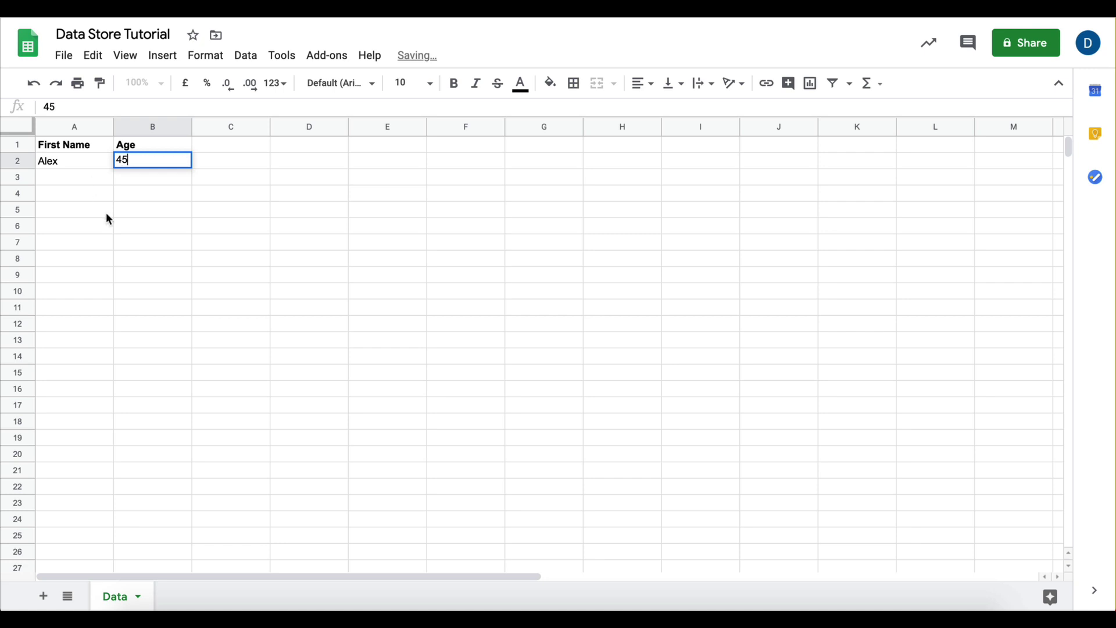
{"action": "left_click", "coordinate": [105, 198]}
Switch back to the Integromat scenario, refresh the Sheet setting of the Google Sheets Watch Rows module and accept its settings.
{"action": "key", "text": "ctrl+Right"}
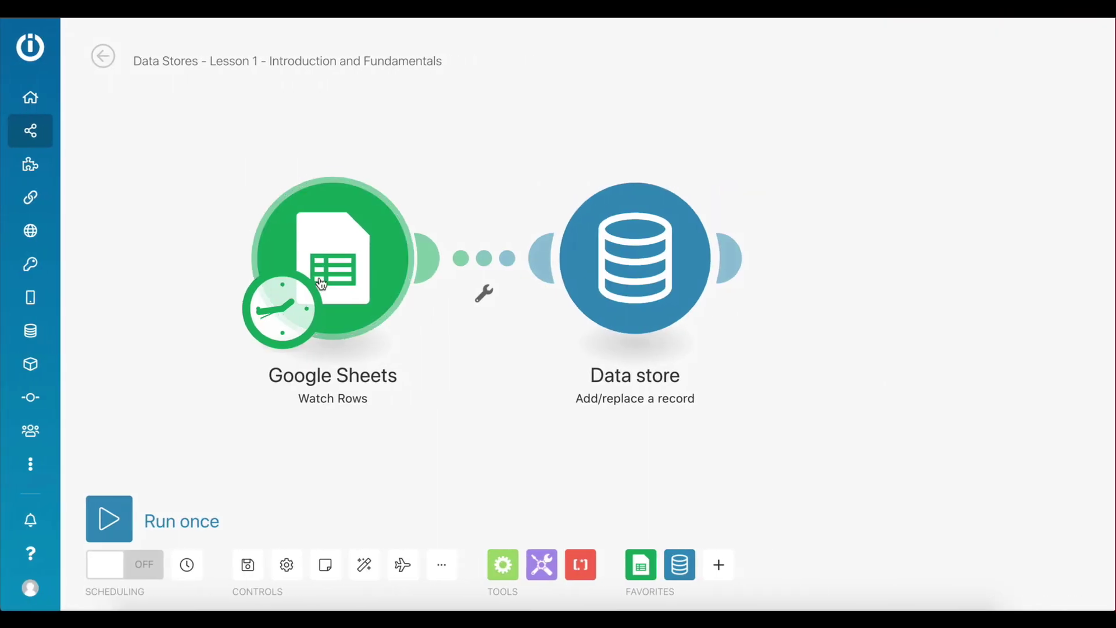
{"action": "left_click", "coordinate": [332, 262]}
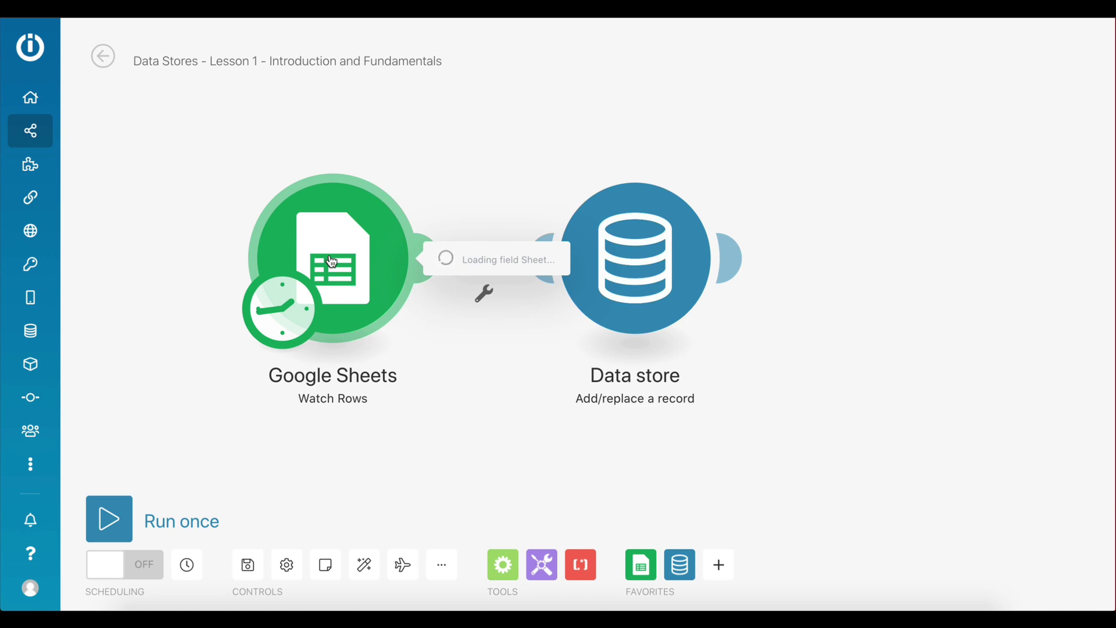
{"action": "left_click", "coordinate": [653, 256]}
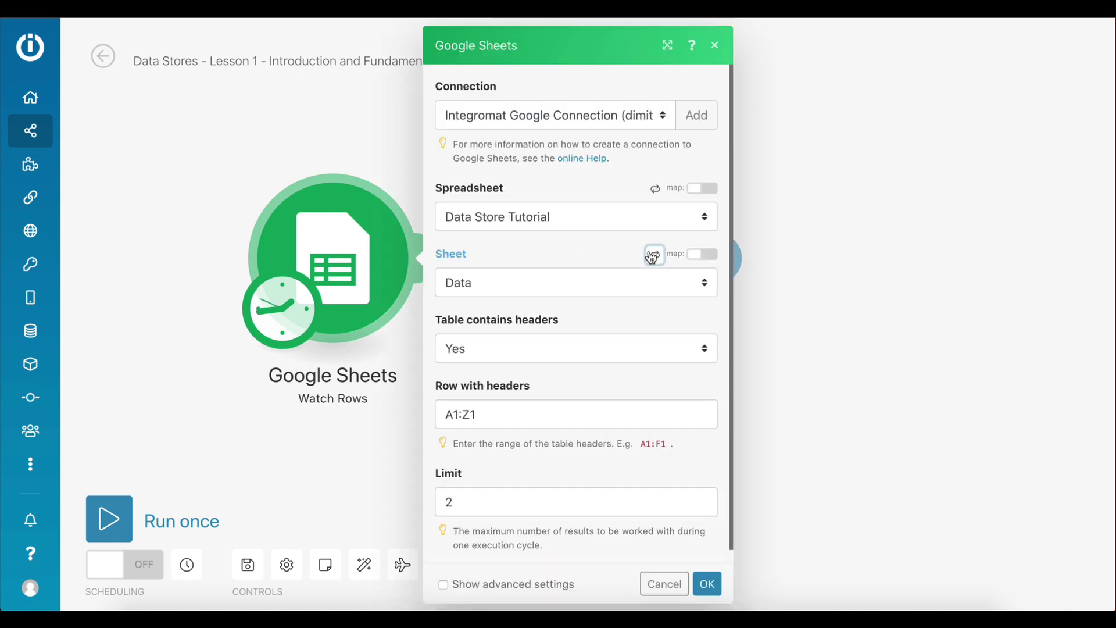
{"action": "left_click", "coordinate": [707, 583]}
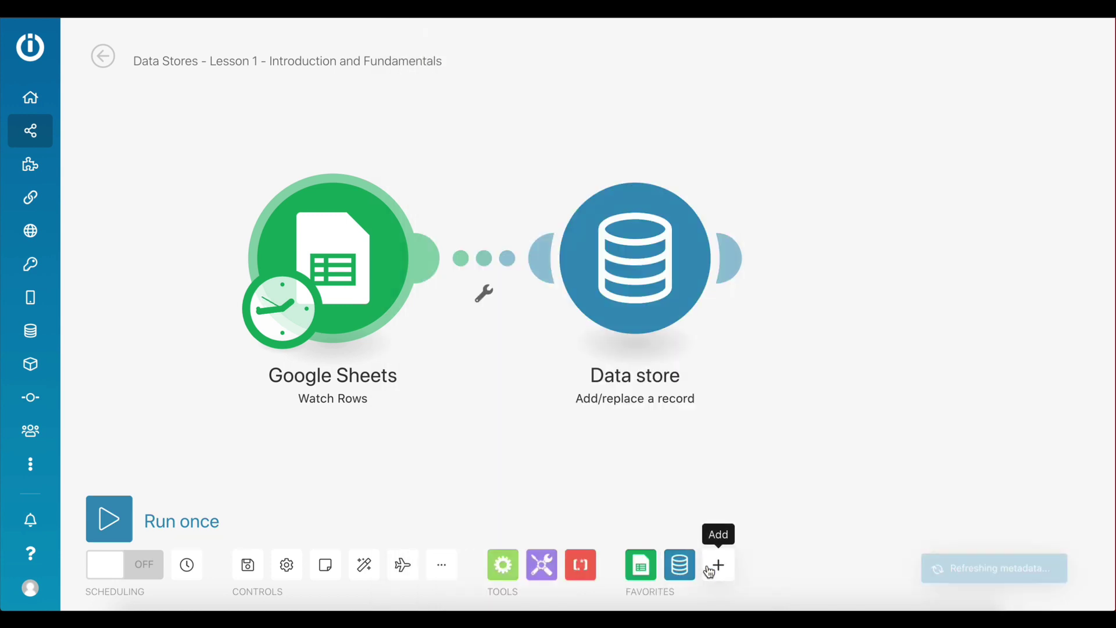
In the Data store Add/replace a record module, map First Name (A) to first_name and Age (B) to age, and accept the settings.
{"action": "left_click", "coordinate": [645, 260]}
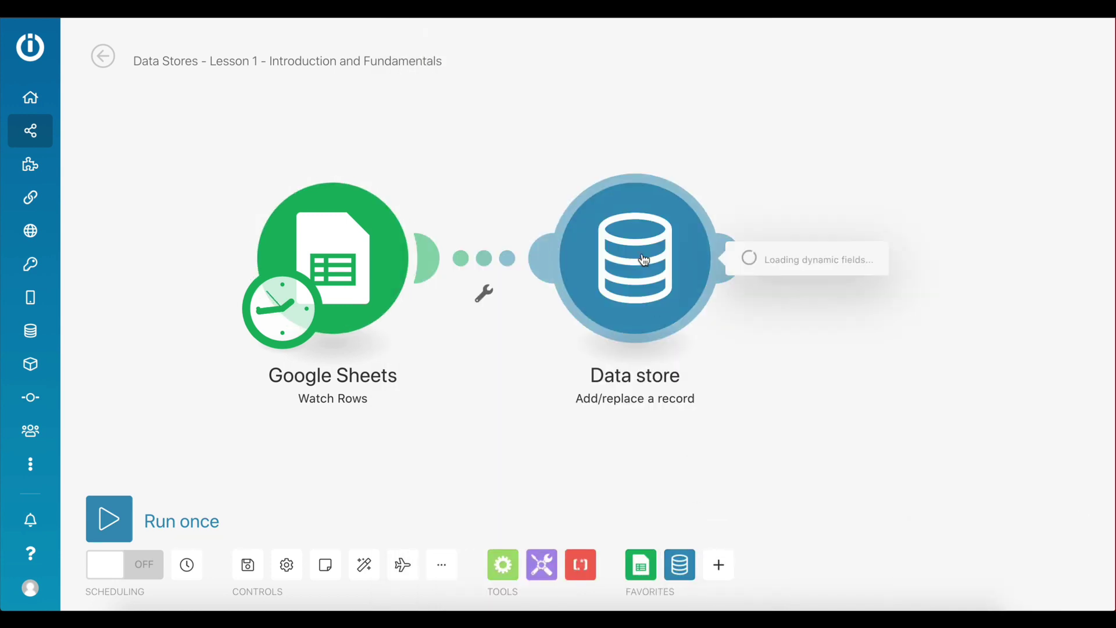
{"action": "left_click", "coordinate": [760, 388]}
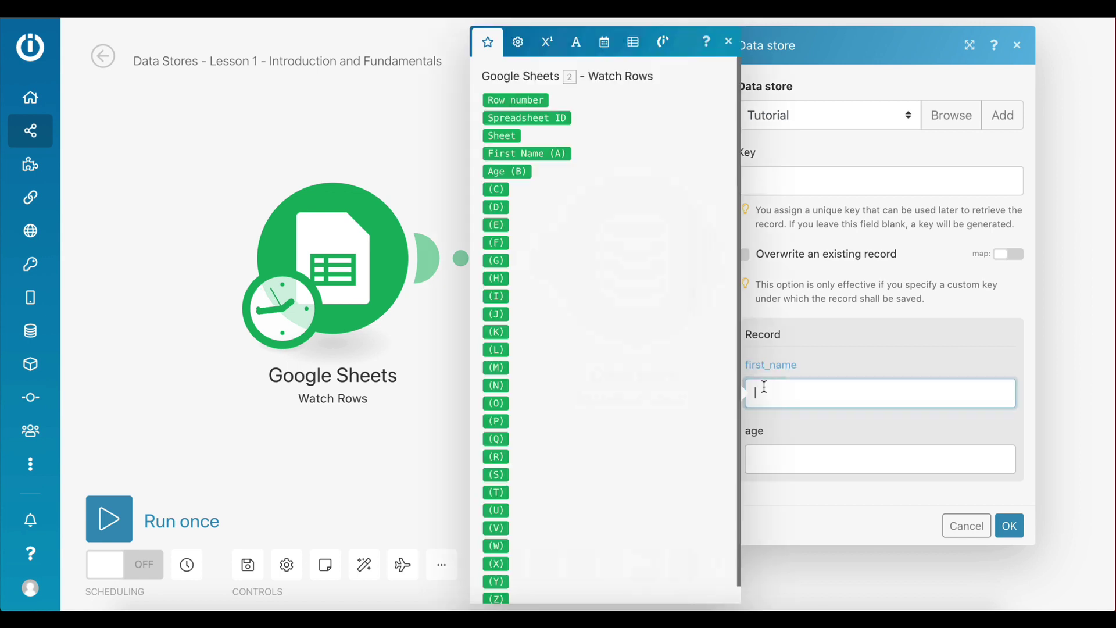
{"action": "left_click", "coordinate": [552, 154]}
{"action": "left_click", "coordinate": [790, 459]}
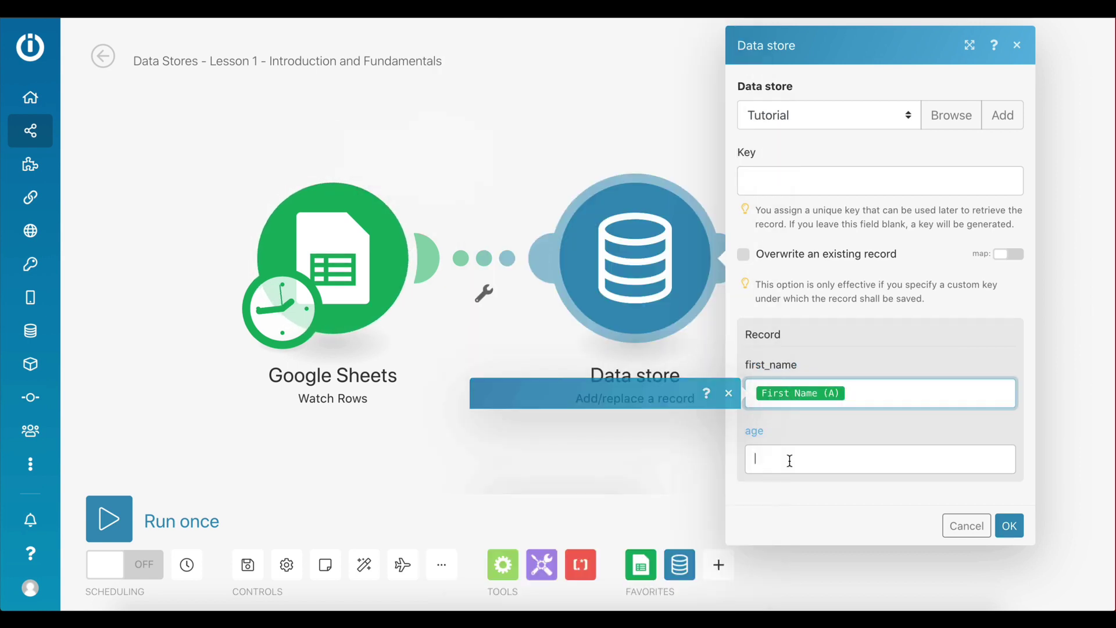
{"action": "left_click", "coordinate": [523, 173]}
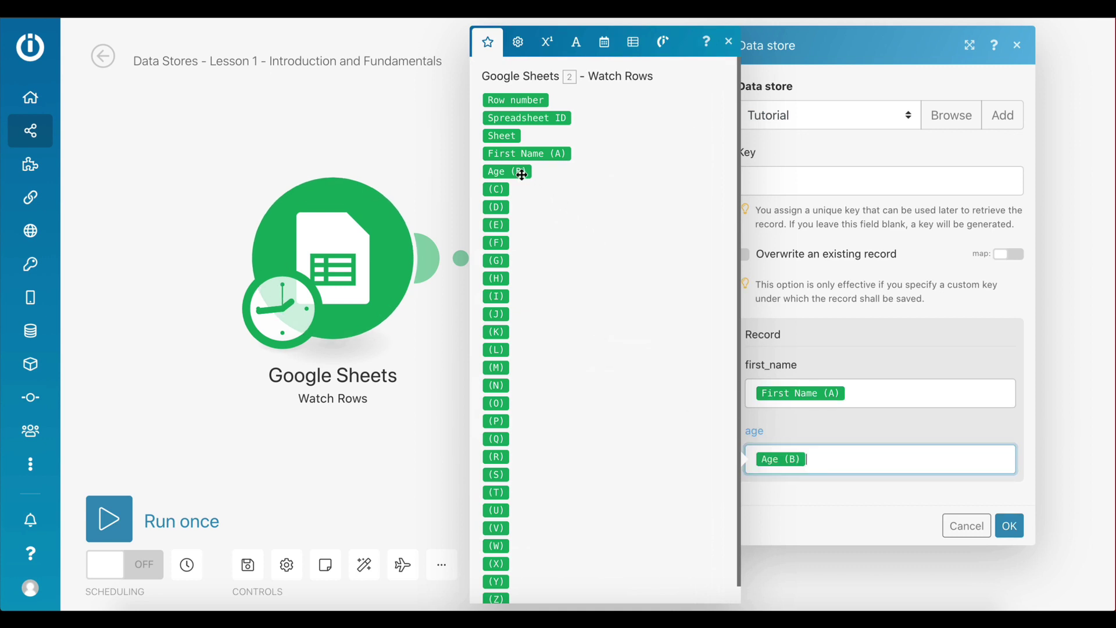
{"action": "left_click", "coordinate": [873, 371]}
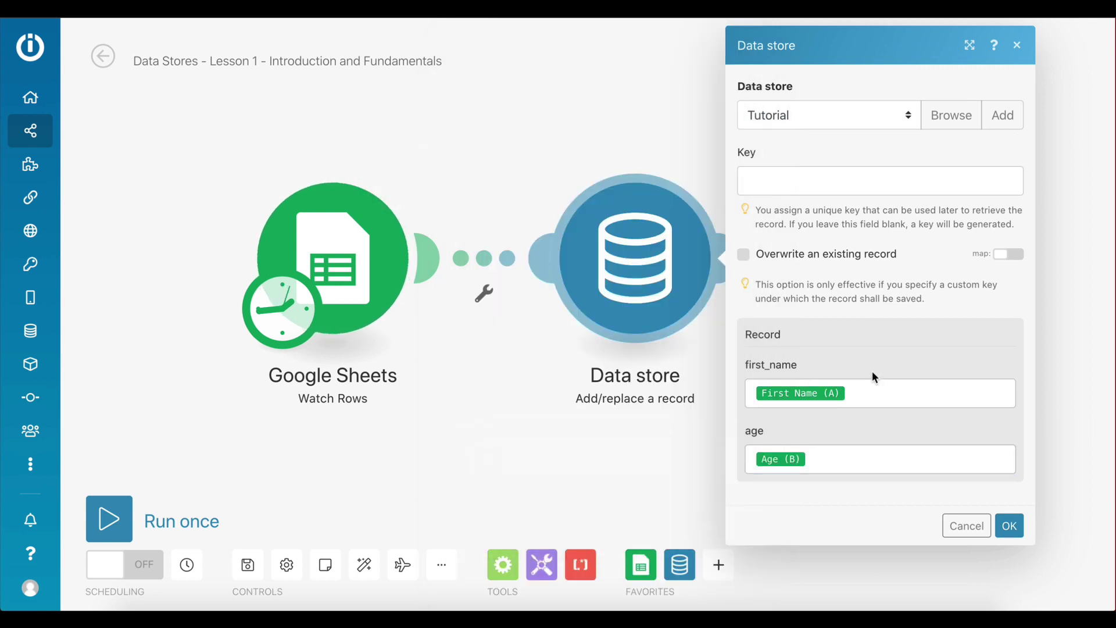
{"action": "left_click", "coordinate": [1009, 527]}
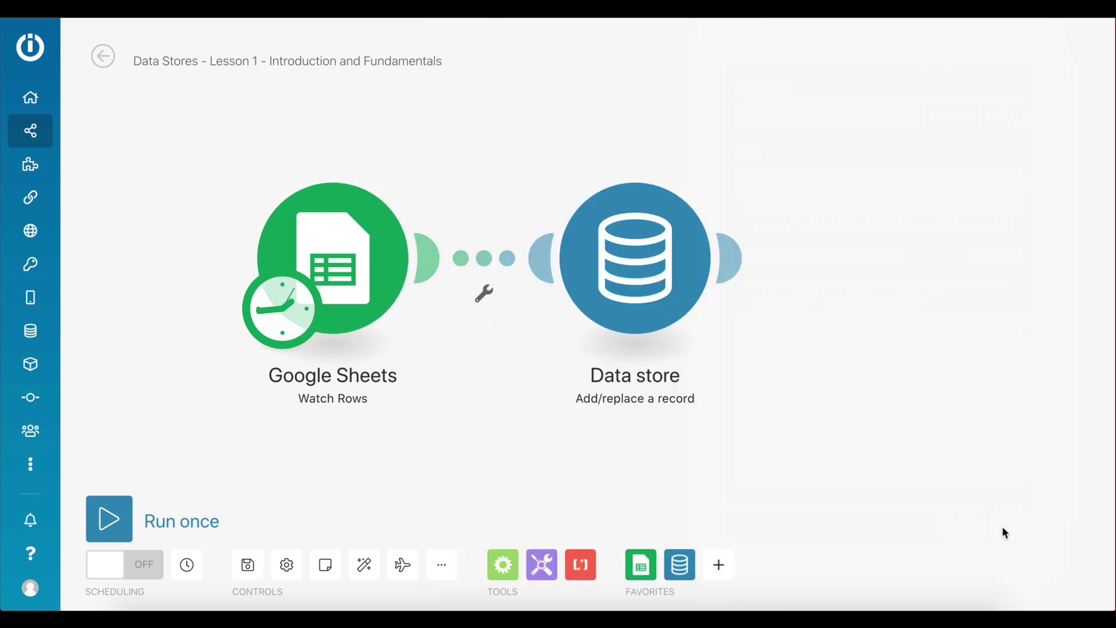
Save the scenario and run it once to transfer the sheet row into the data store.
{"action": "left_click", "coordinate": [250, 565]}
{"action": "left_click", "coordinate": [109, 519]}
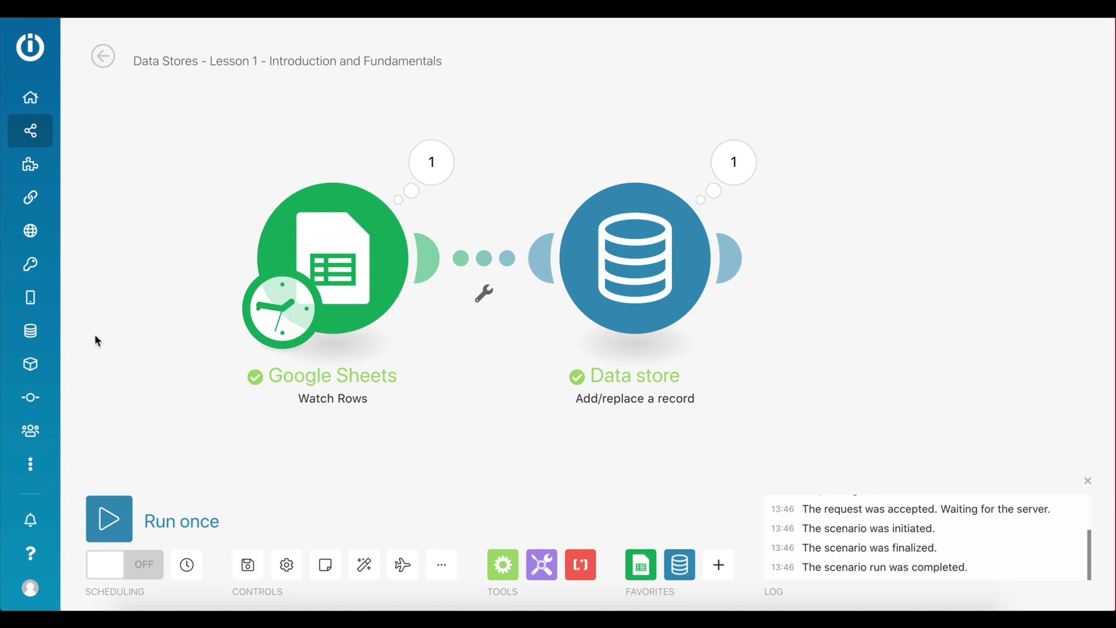
Open the list of data stores, examine the records saved in the Tutorial data store and close the record view.
{"action": "left_click", "coordinate": [46, 333]}
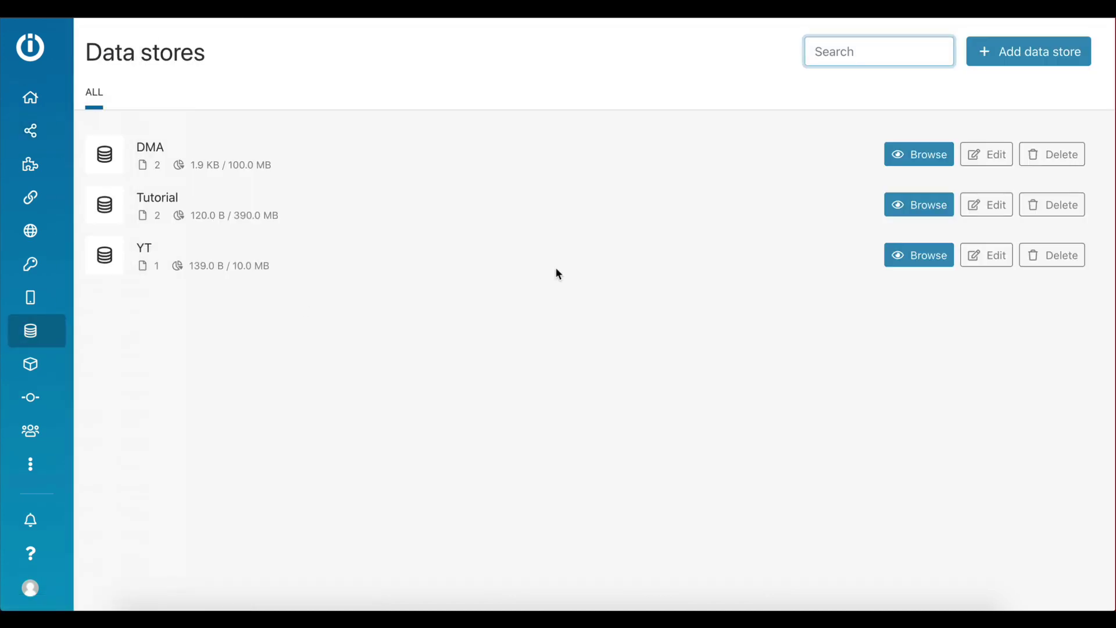
{"action": "left_click", "coordinate": [929, 210]}
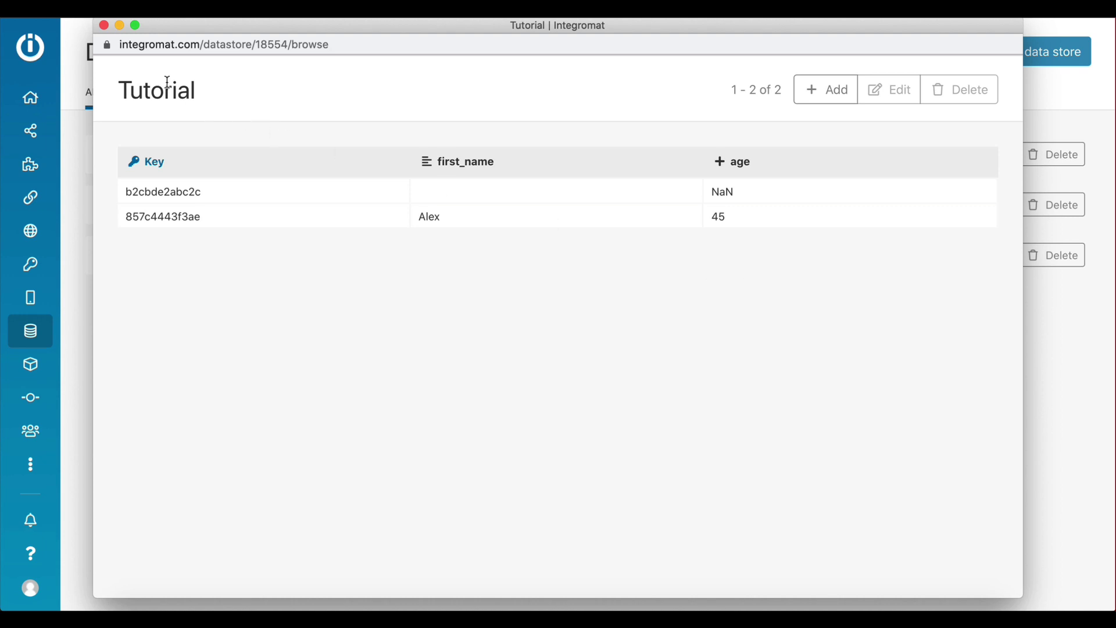
{"action": "left_click", "coordinate": [104, 26]}
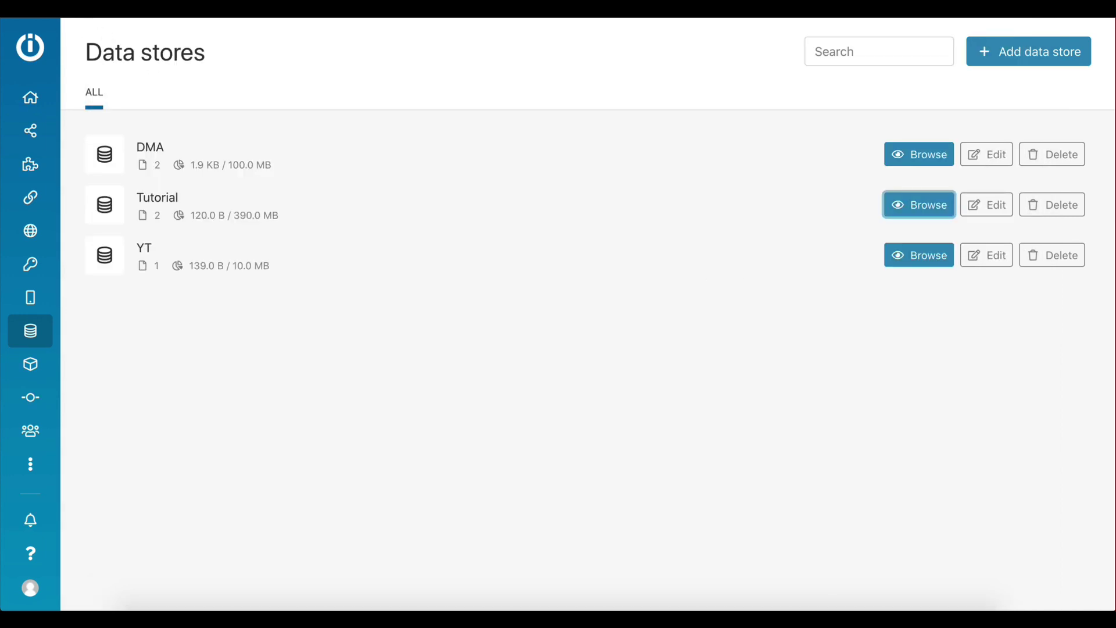